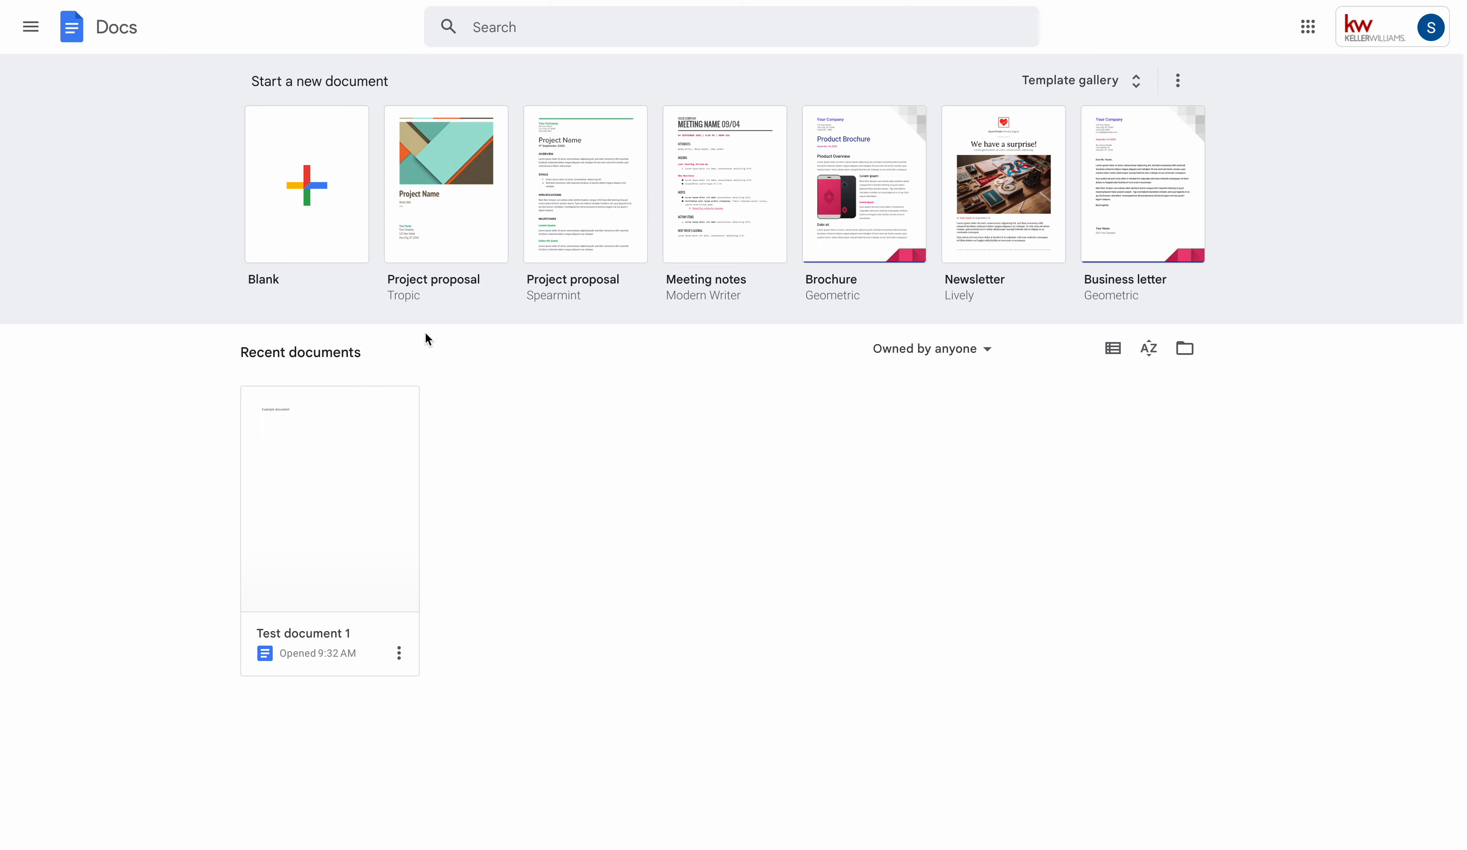
# - Create a blank document, dismiss the pageless format introduction, and name the document "Test Document 2"
pyautogui.click(301, 186)
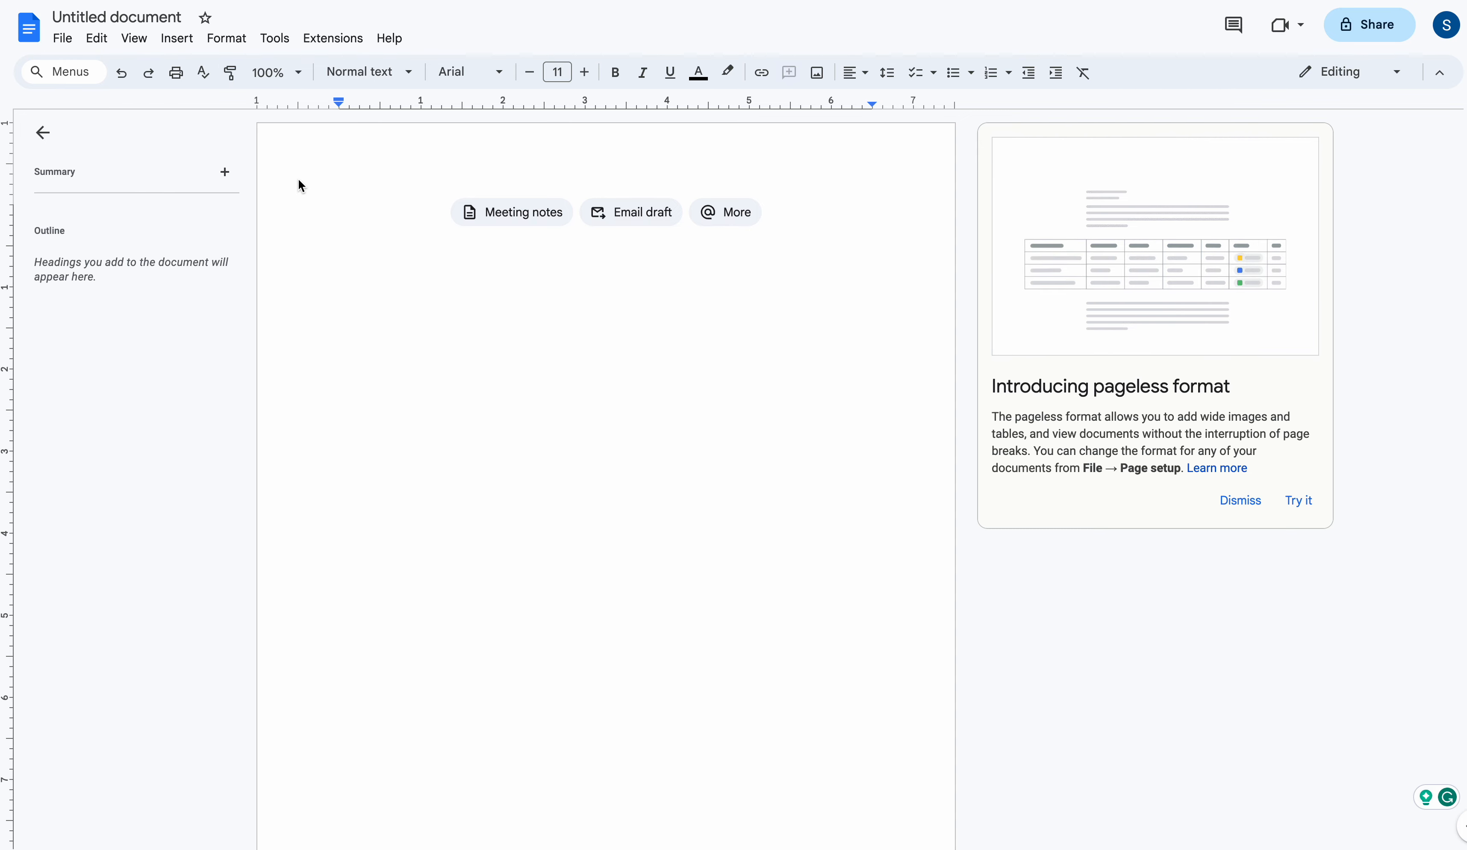
pyautogui.click(1241, 500)
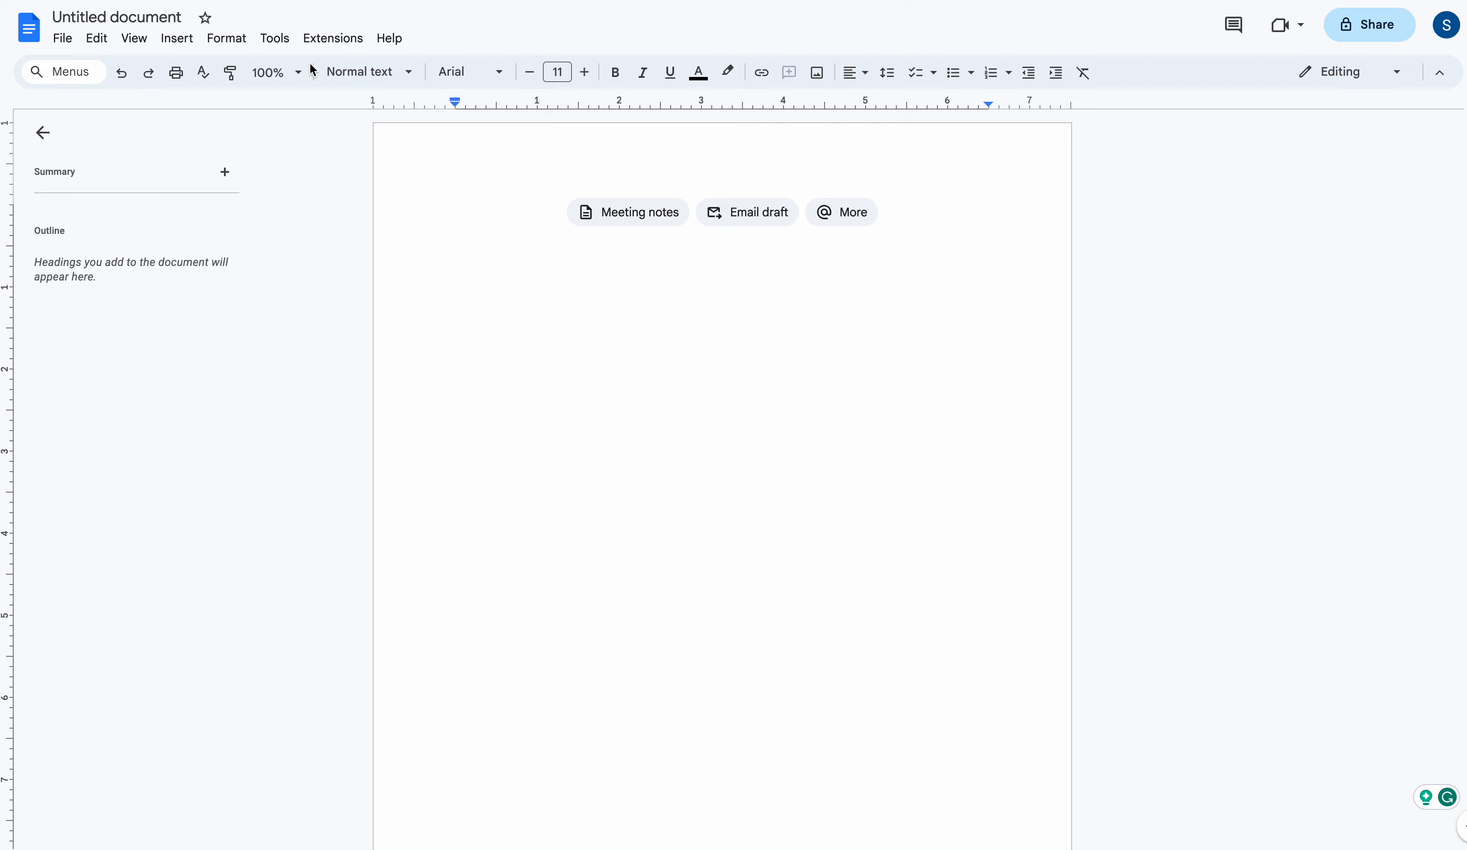
pyautogui.click(128, 18)
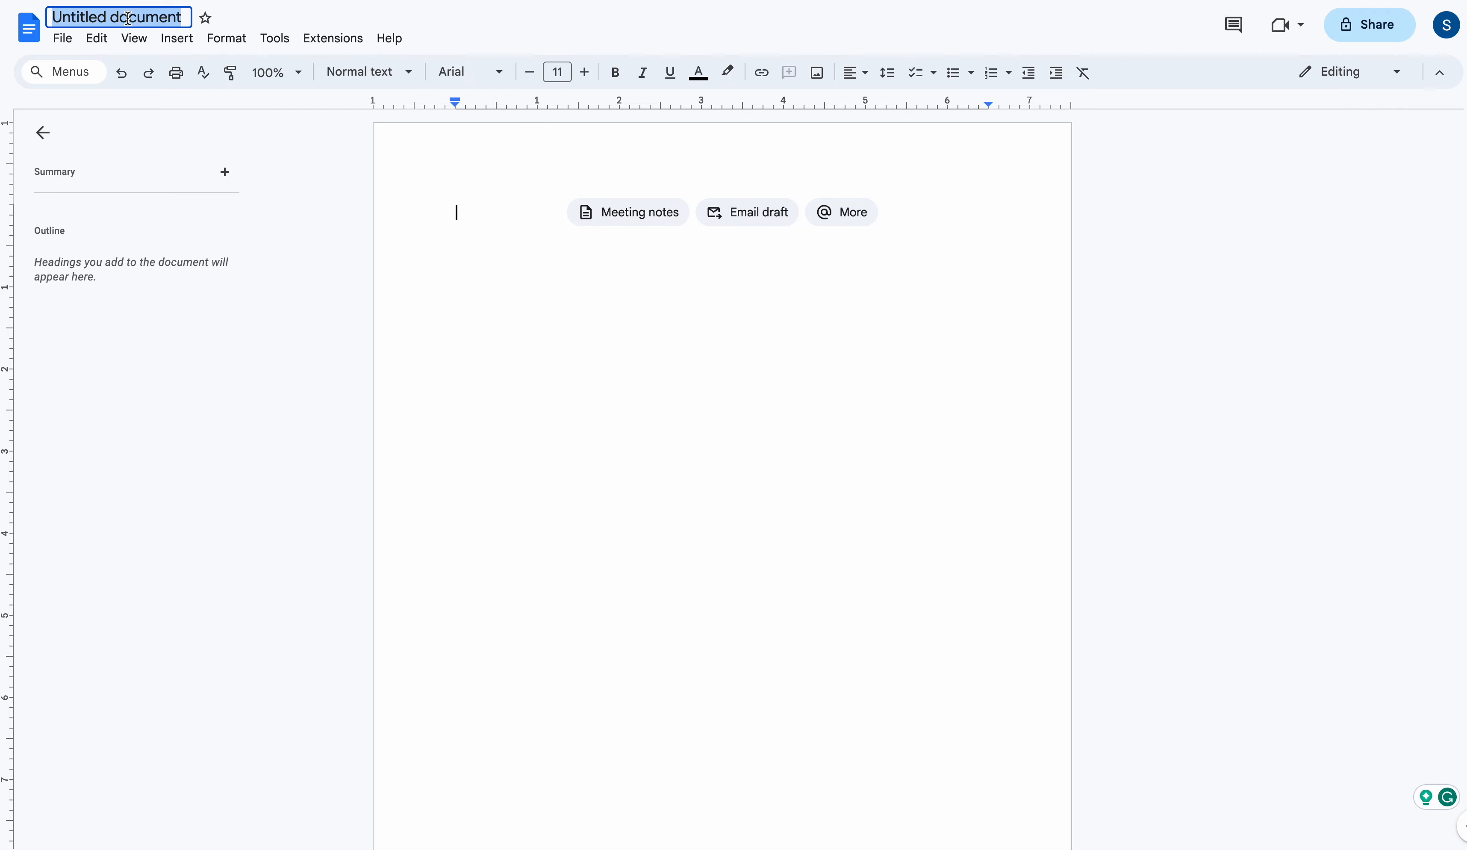
pyautogui.write('Test ')
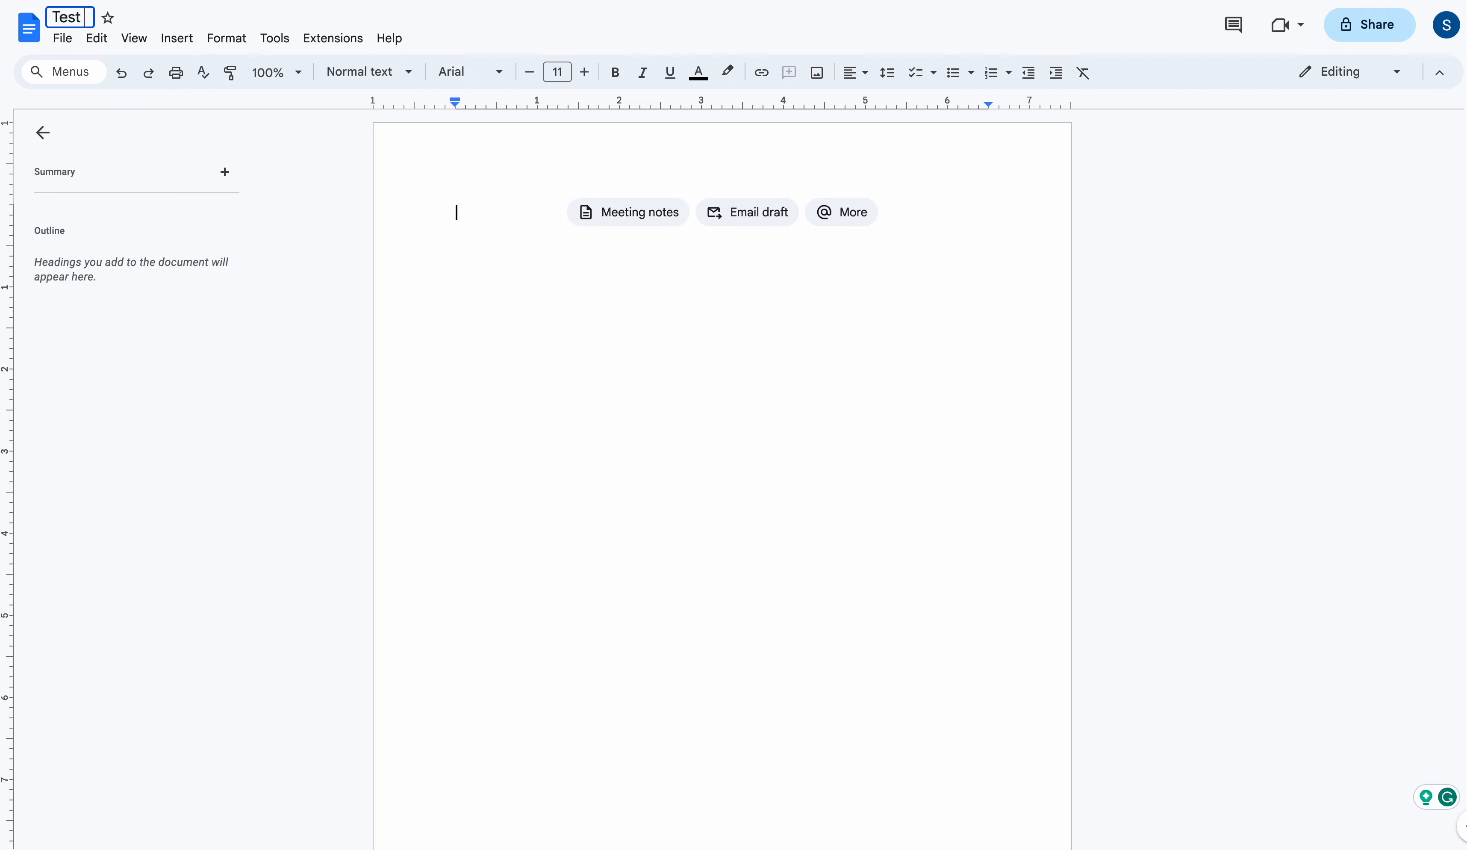
pyautogui.write('Document 2')
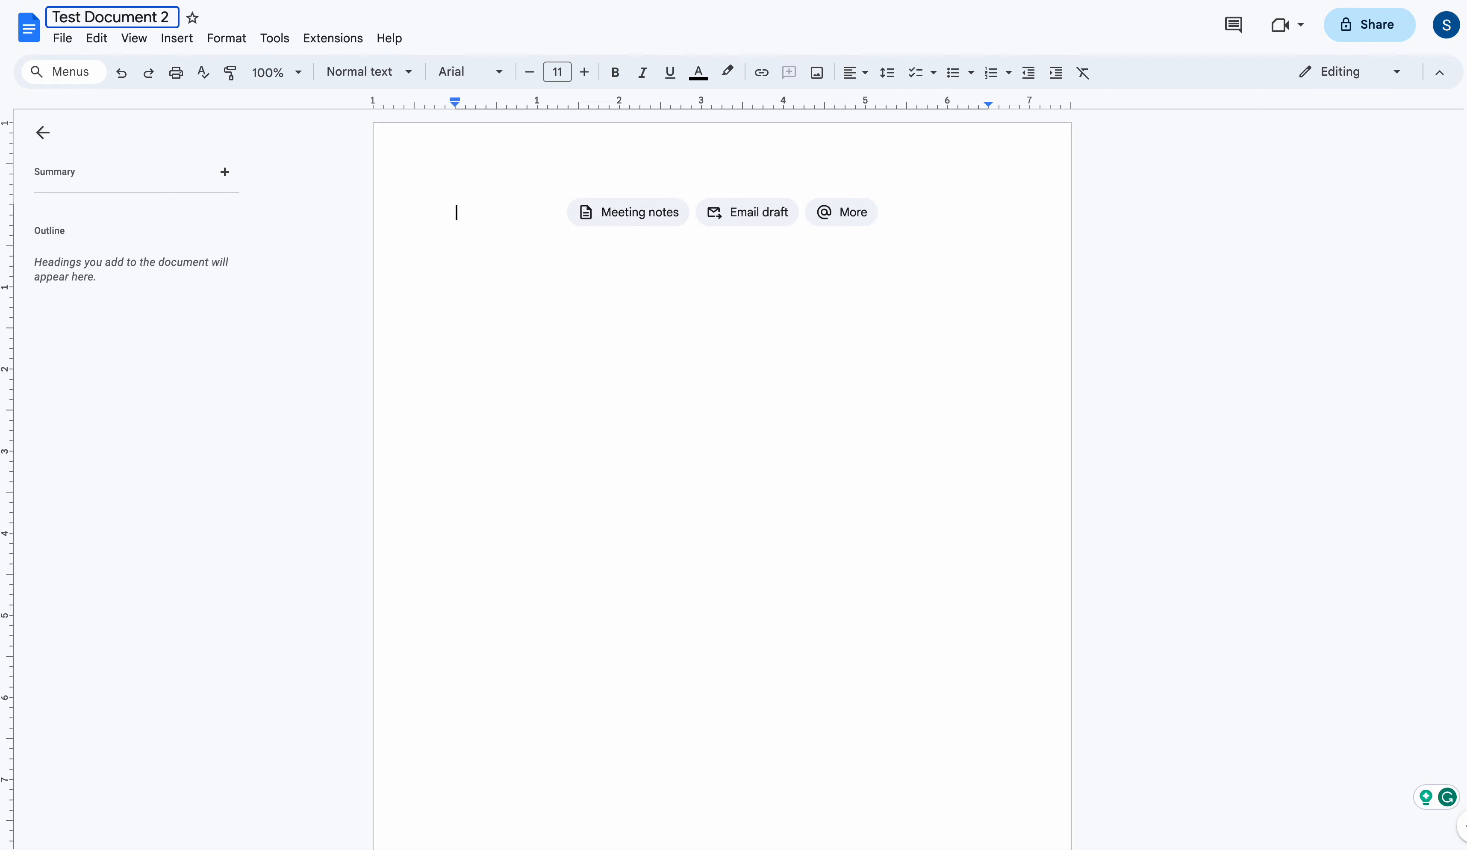
pyautogui.press('Return')
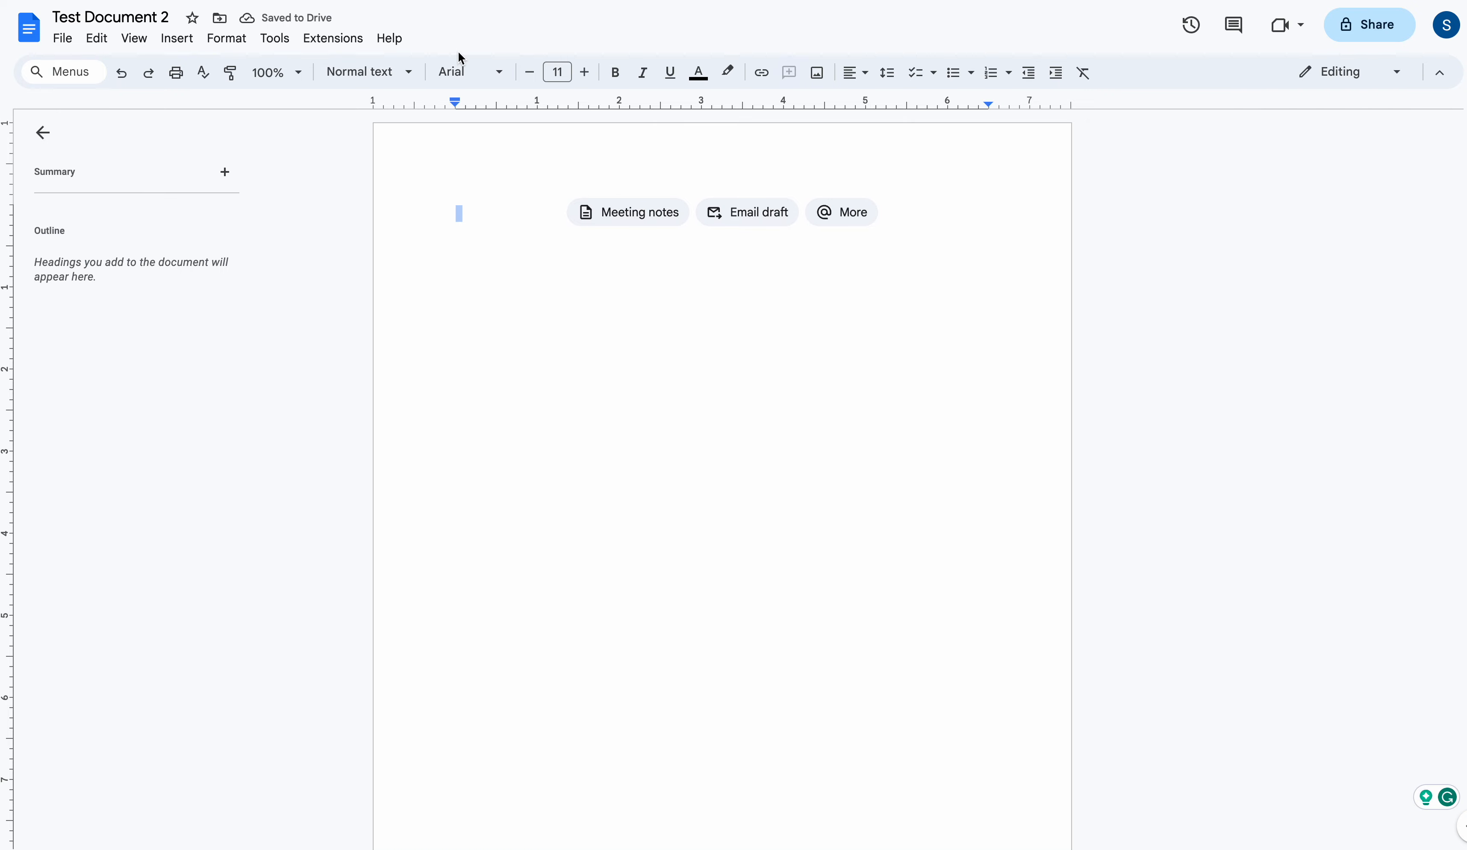
# - Enter the text "Meeting Notes" on the first line of the document
pyautogui.click(481, 223)
pyautogui.write('Tit')
pyautogui.press('BackSpace')
pyautogui.press('BackSpace')
pyautogui.press('BackSpace')
pyautogui.write('Me')
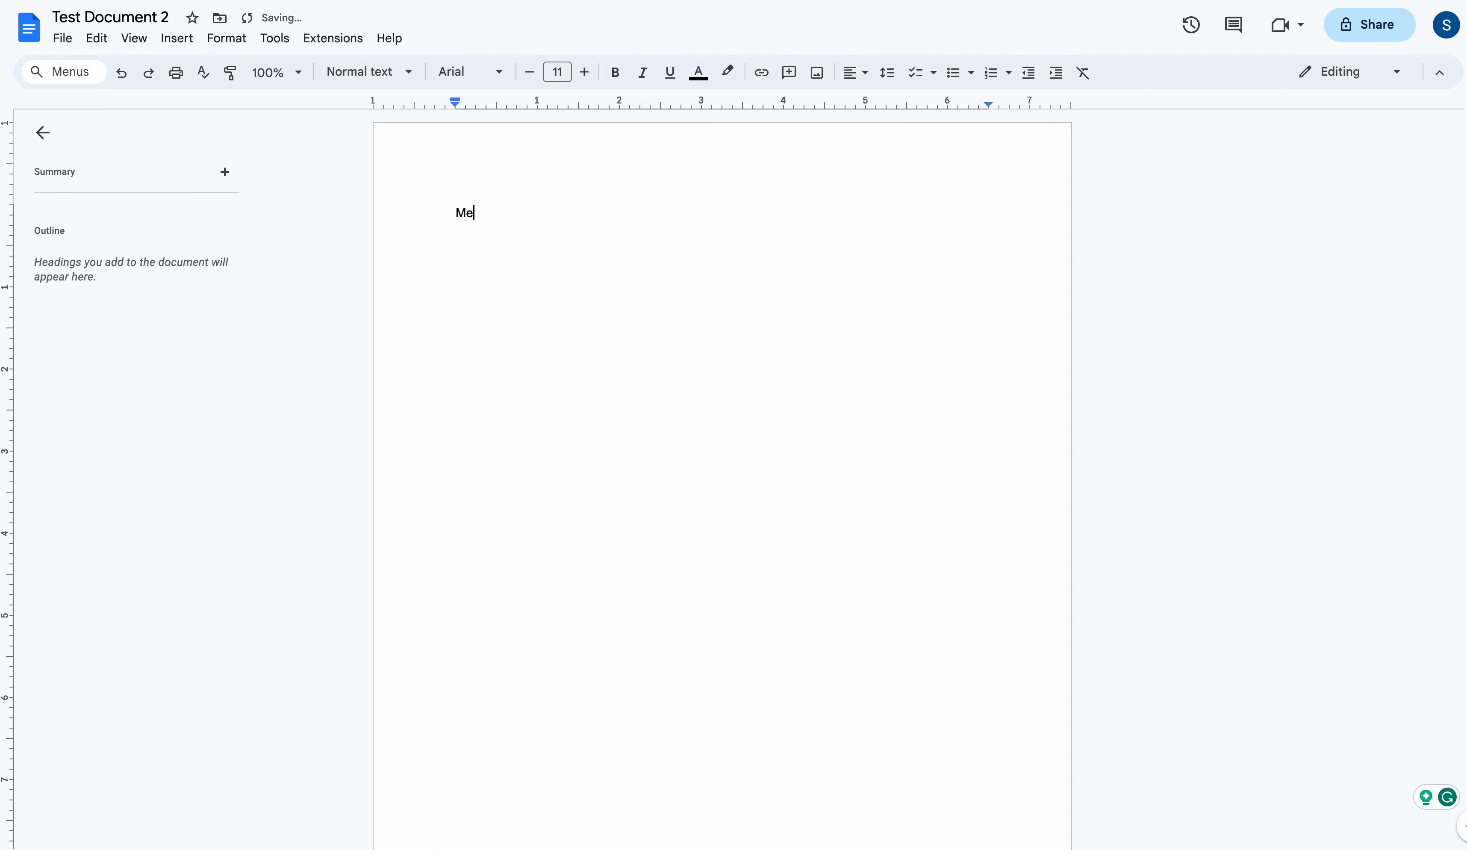
pyautogui.write('eting Notes')
# - Center the "Meeting Notes" line and apply the Title style to it
pyautogui.tripleClick(503, 213)
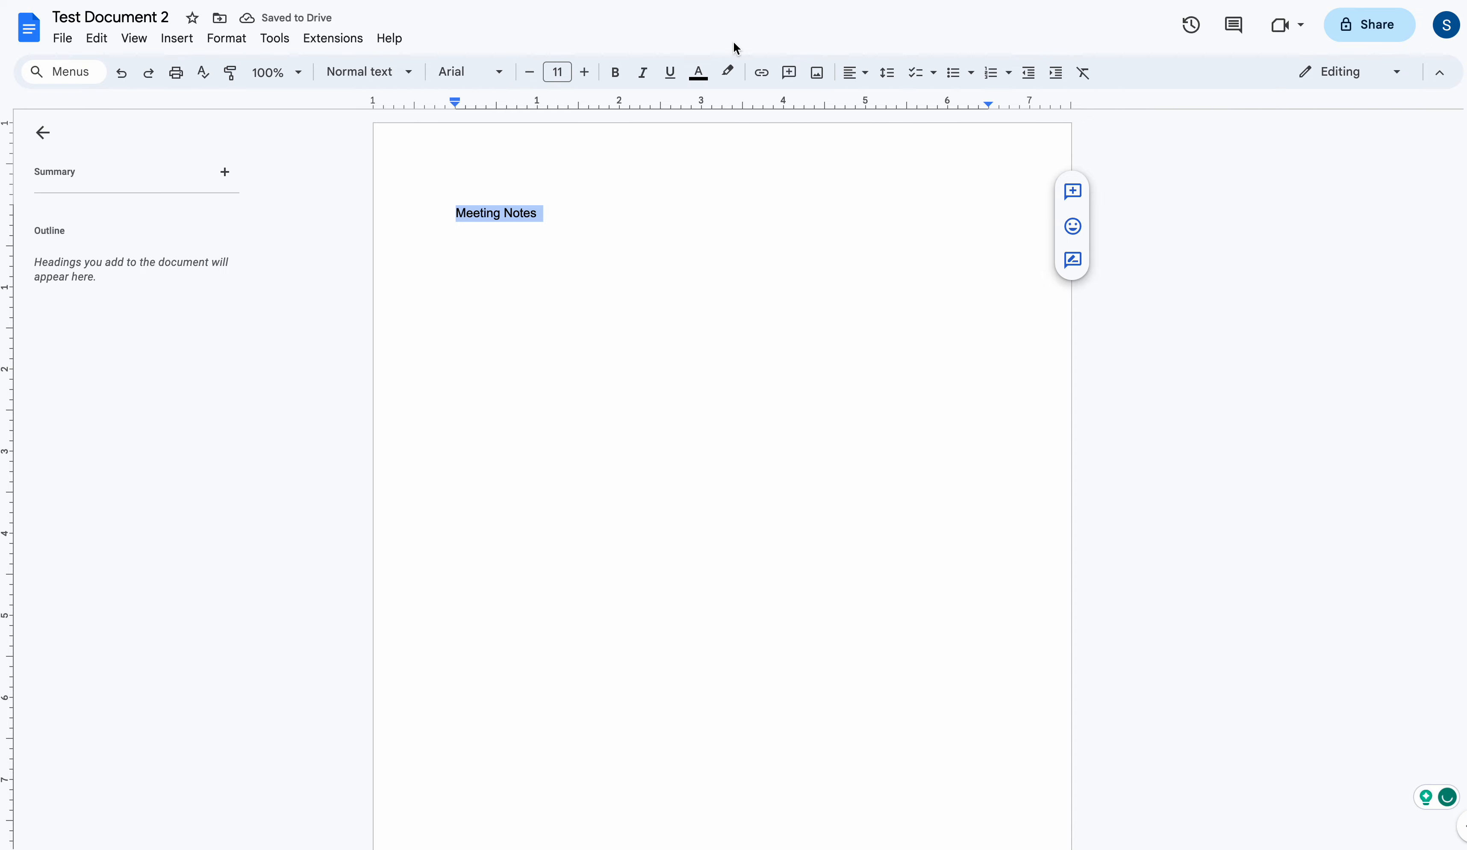
pyautogui.click(859, 76)
pyautogui.click(876, 104)
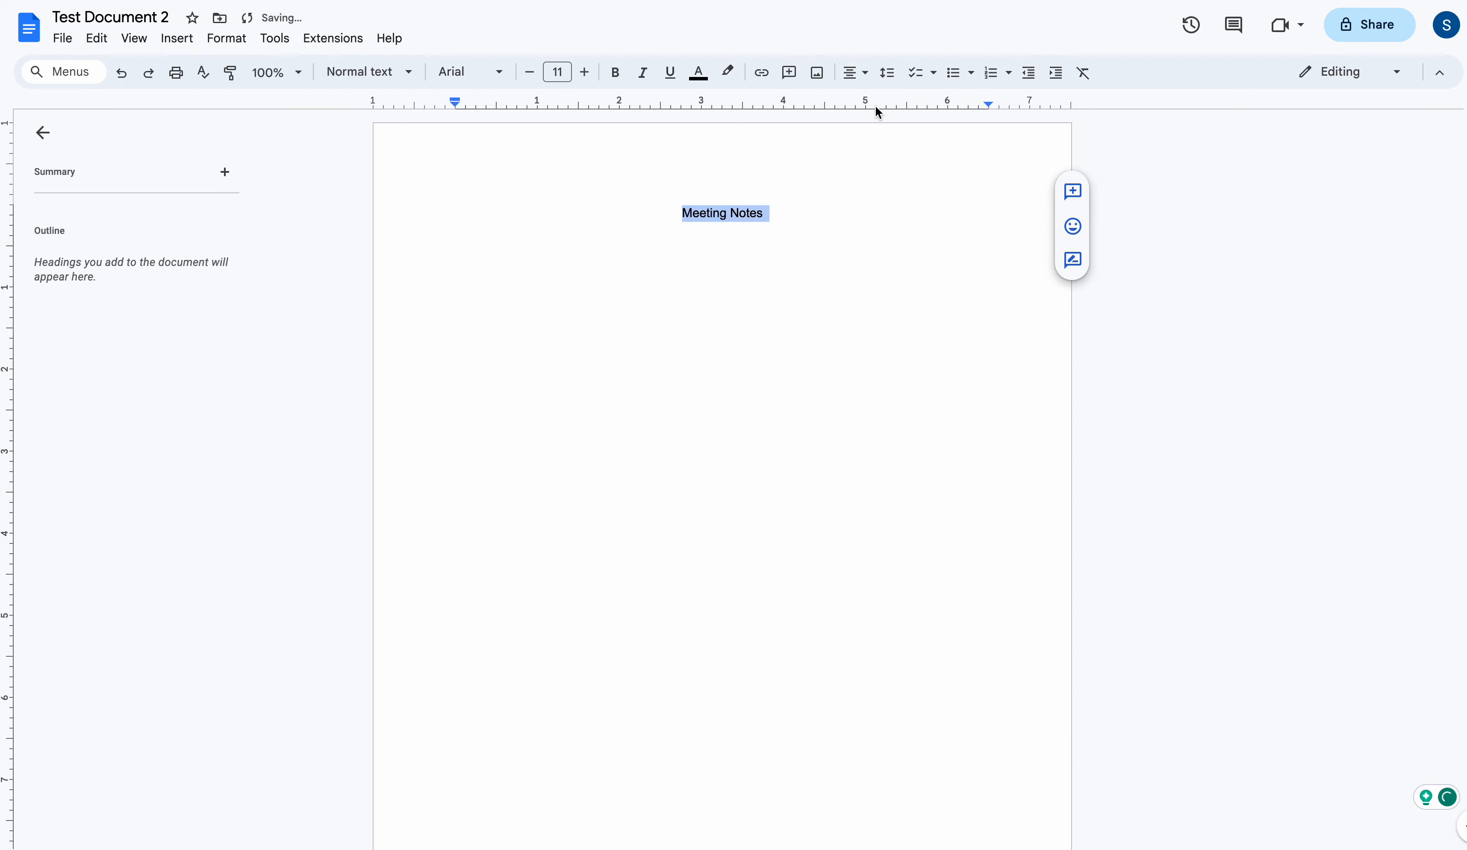
pyautogui.click(388, 73)
pyautogui.moveTo(422, 157)
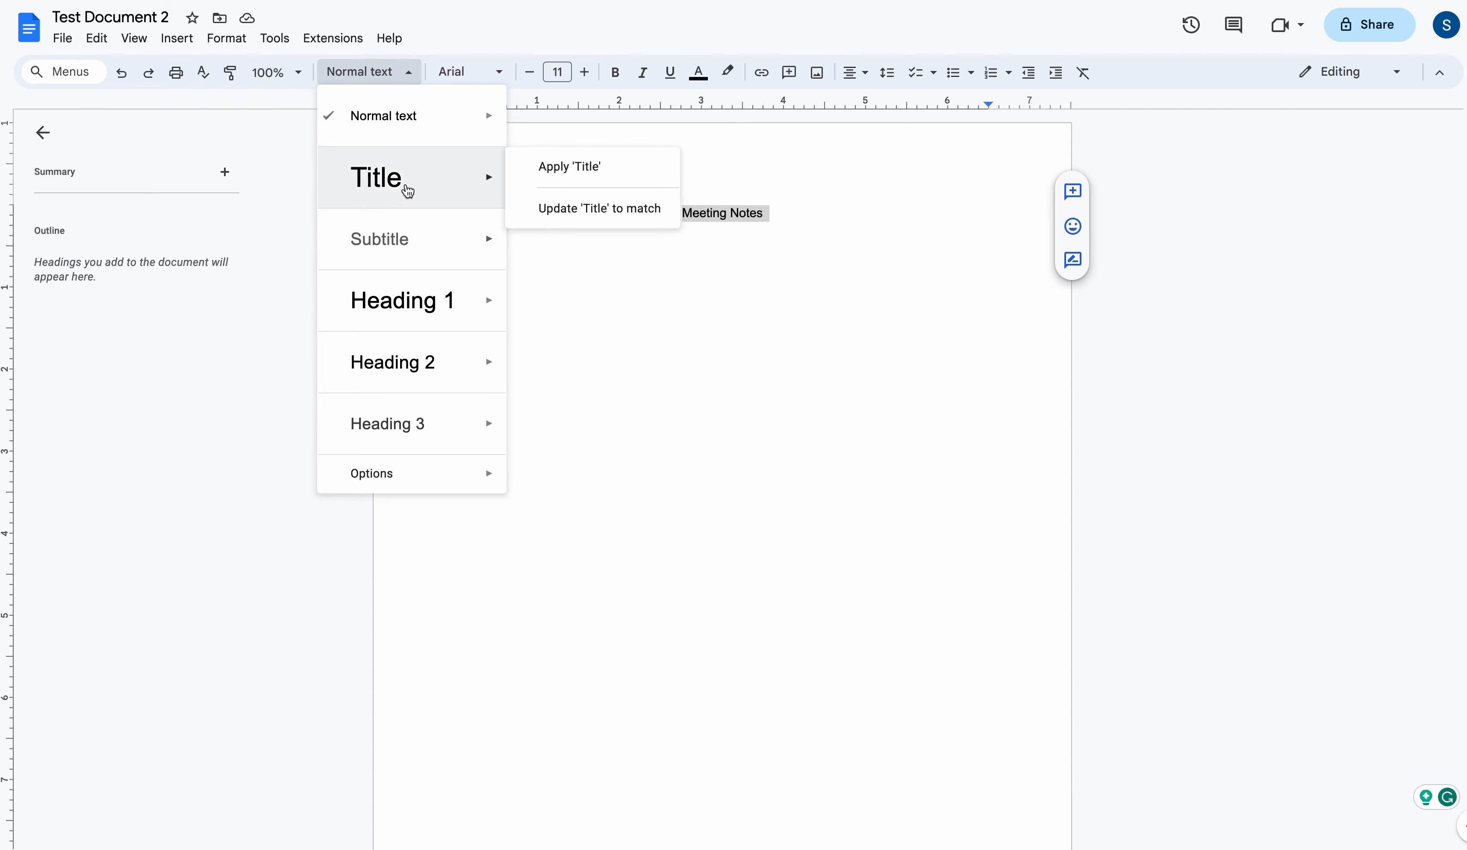
pyautogui.moveTo(406, 260)
pyautogui.moveTo(404, 185)
pyautogui.click(408, 176)
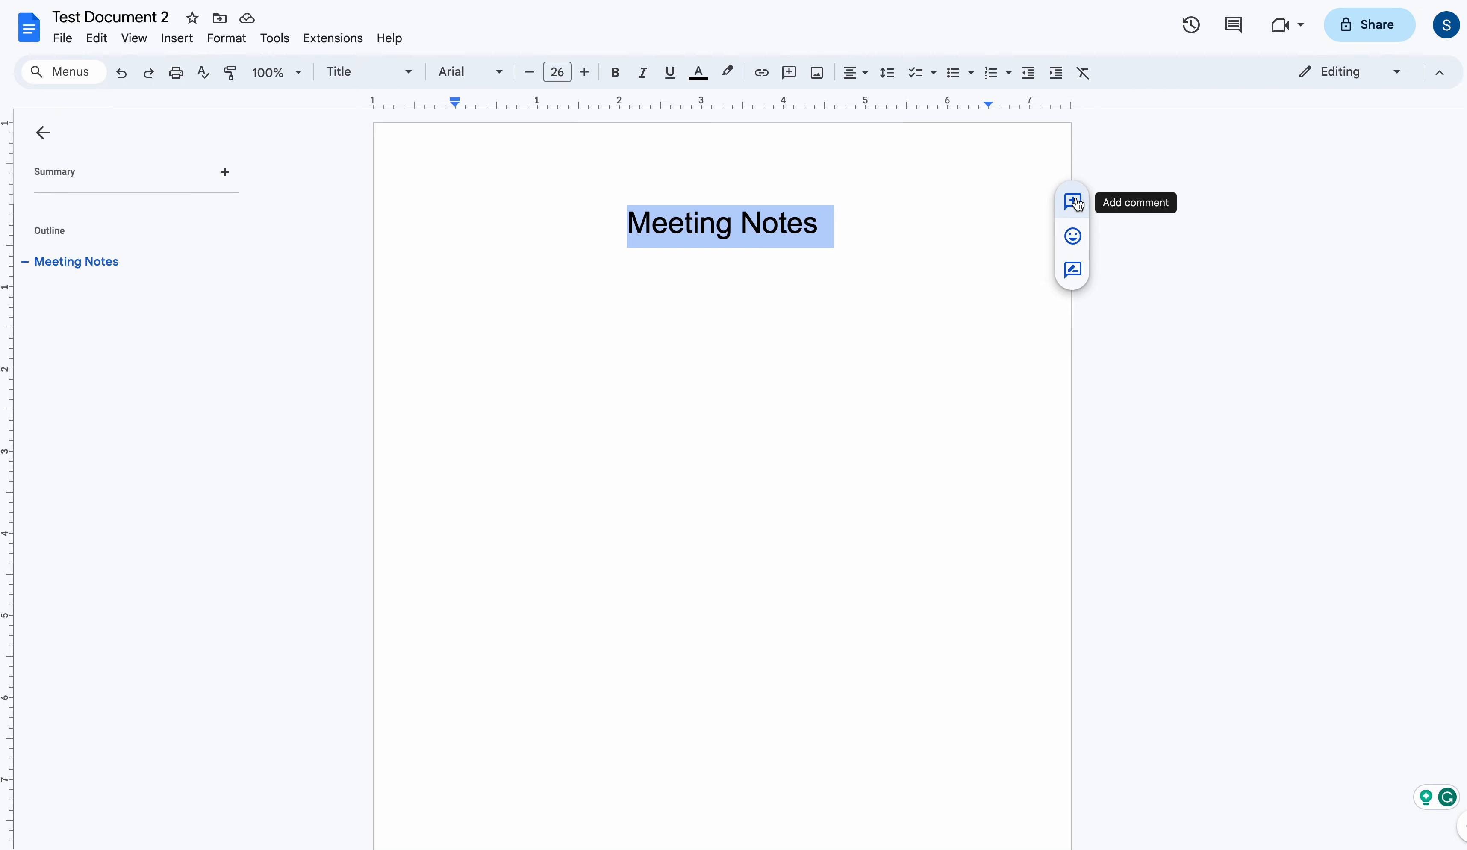
# - Format the "Meeting Notes" title as bold, italic and underlined, with a yellow highlight
pyautogui.click(615, 72)
pyautogui.click(643, 73)
pyautogui.click(670, 72)
pyautogui.click(727, 73)
pyautogui.click(784, 144)
pyautogui.click(881, 240)
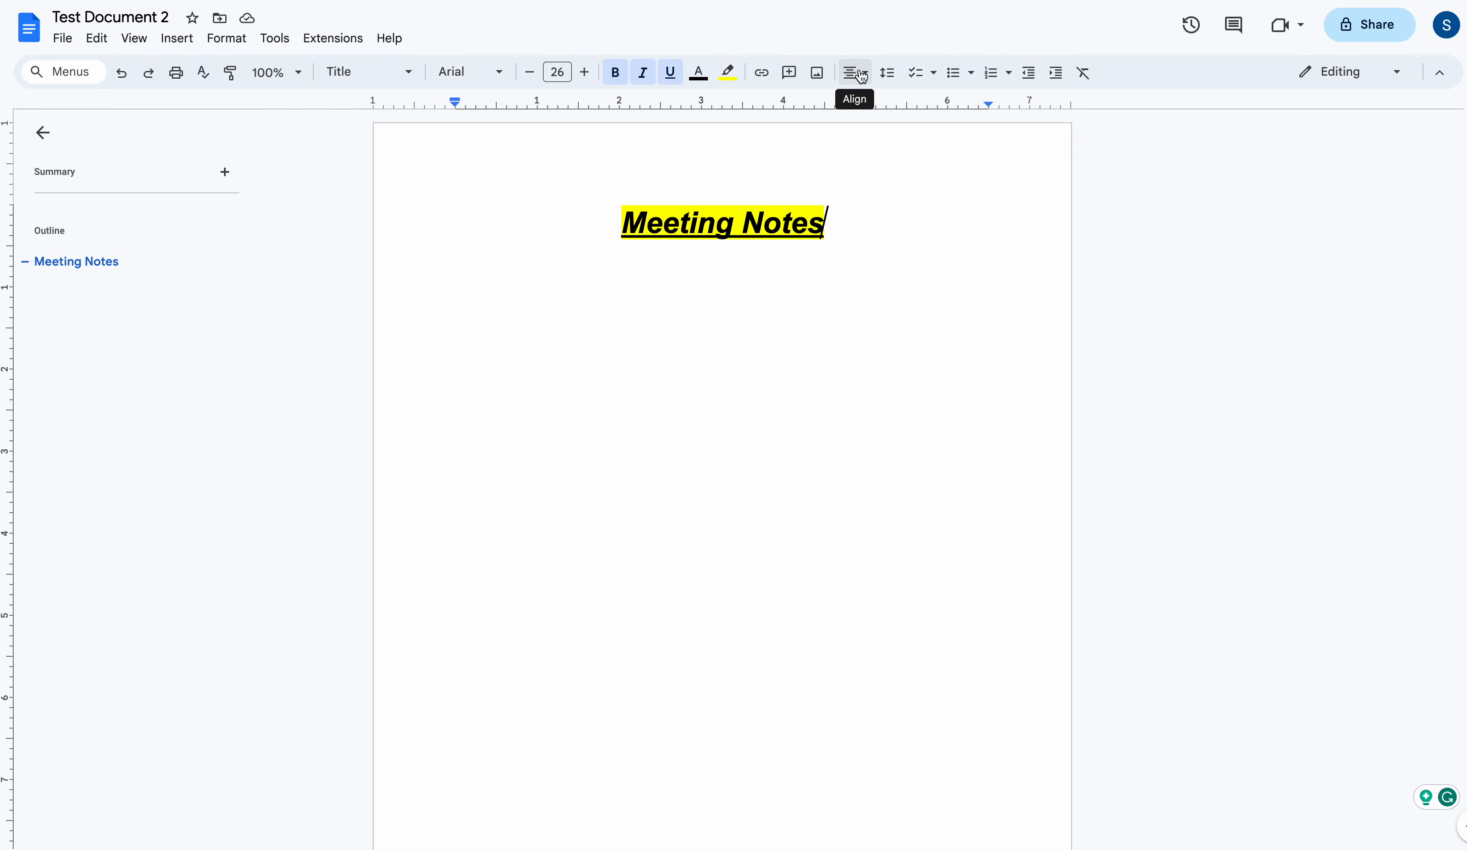
# - Examine which elements and building blocks can be inserted into the document, without inserting any
pyautogui.click(177, 38)
pyautogui.moveTo(580, 420)
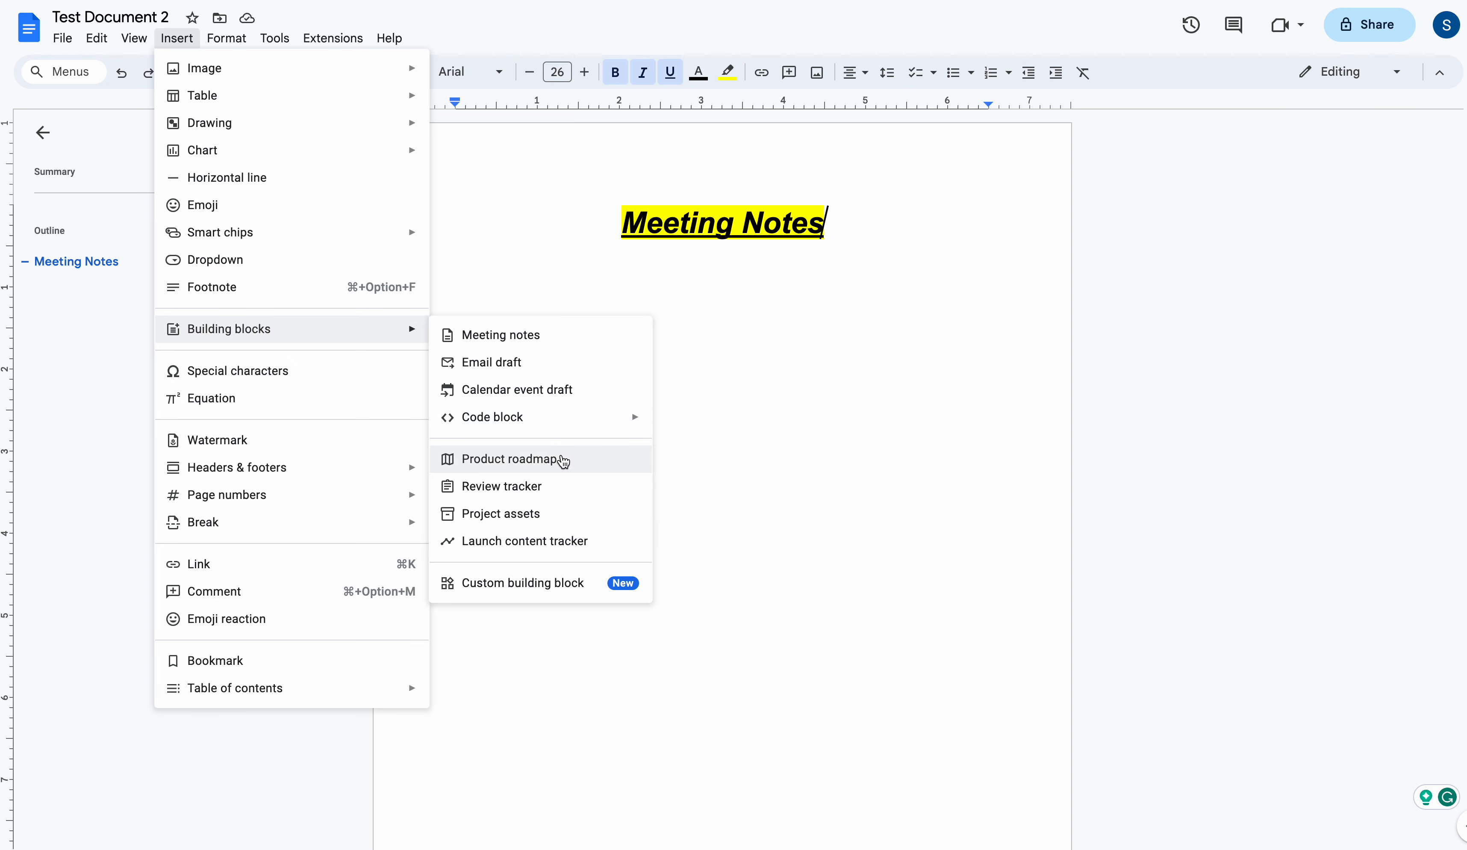
pyautogui.click(622, 222)
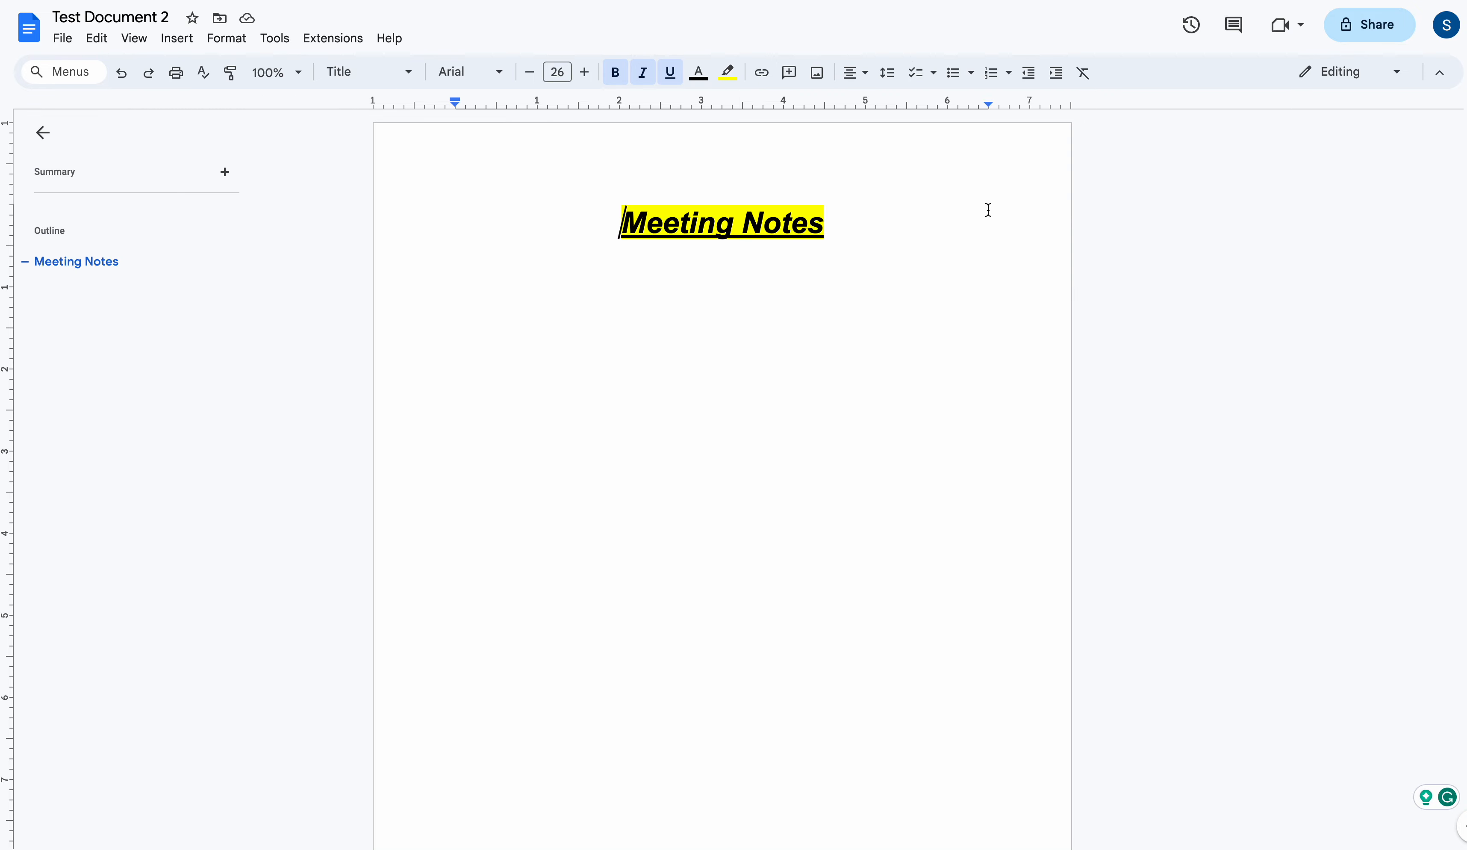
# - Look at the available editing modes, and hide and restore the document's menus
pyautogui.click(1386, 86)
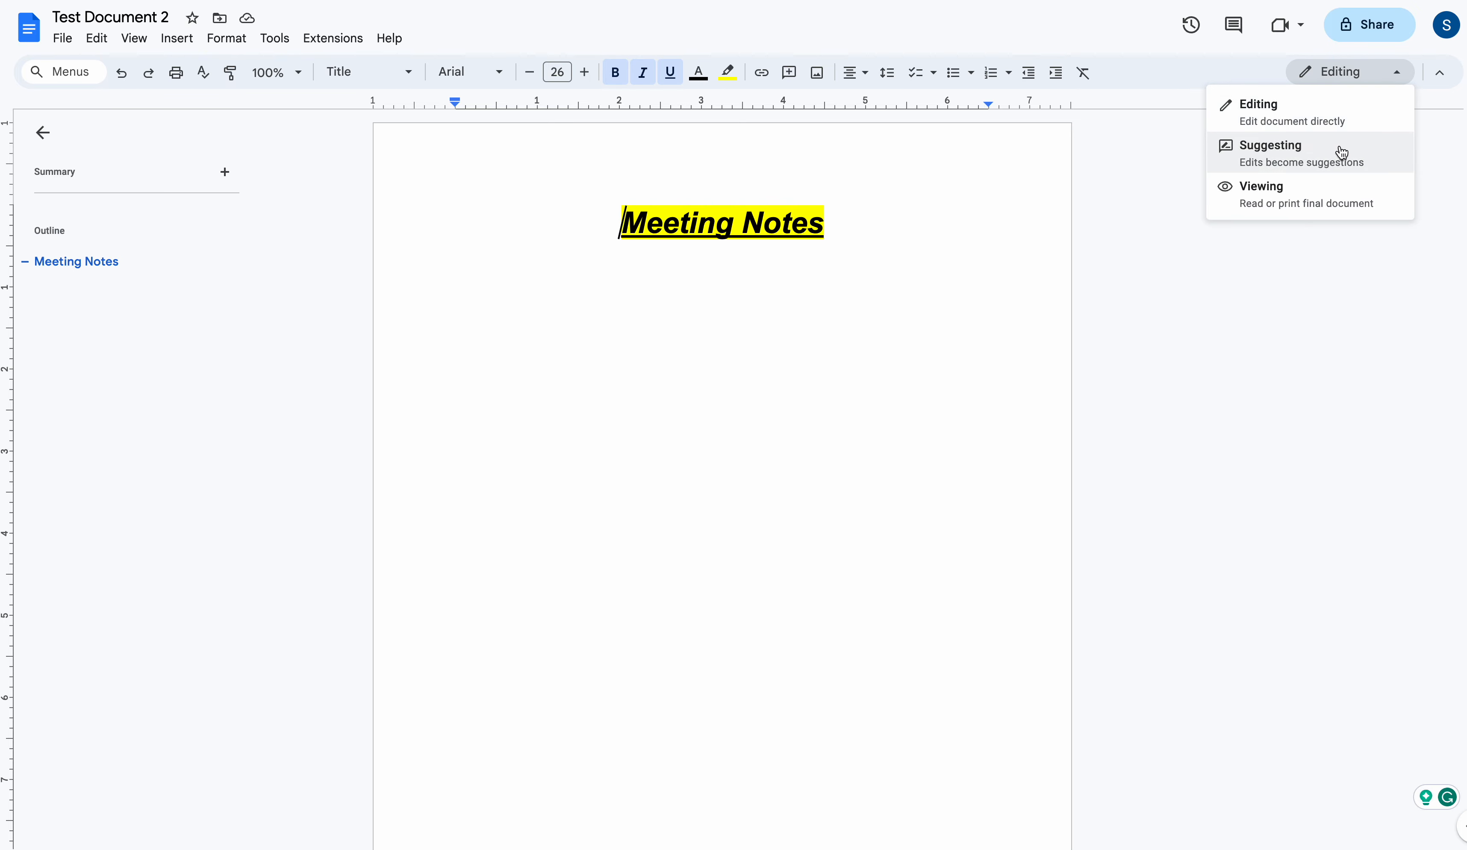
pyautogui.click(1451, 74)
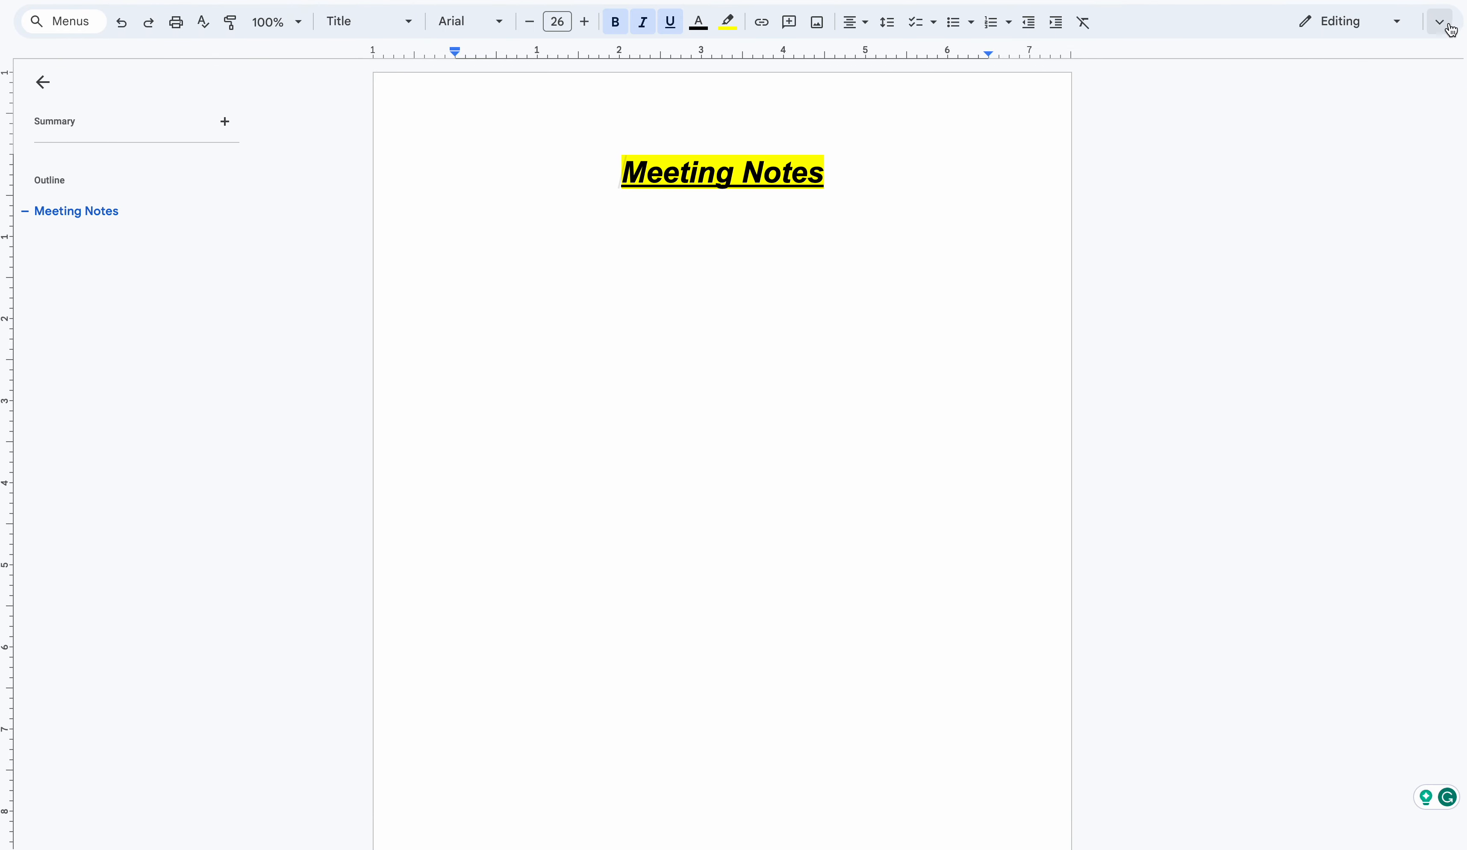
pyautogui.click(1451, 29)
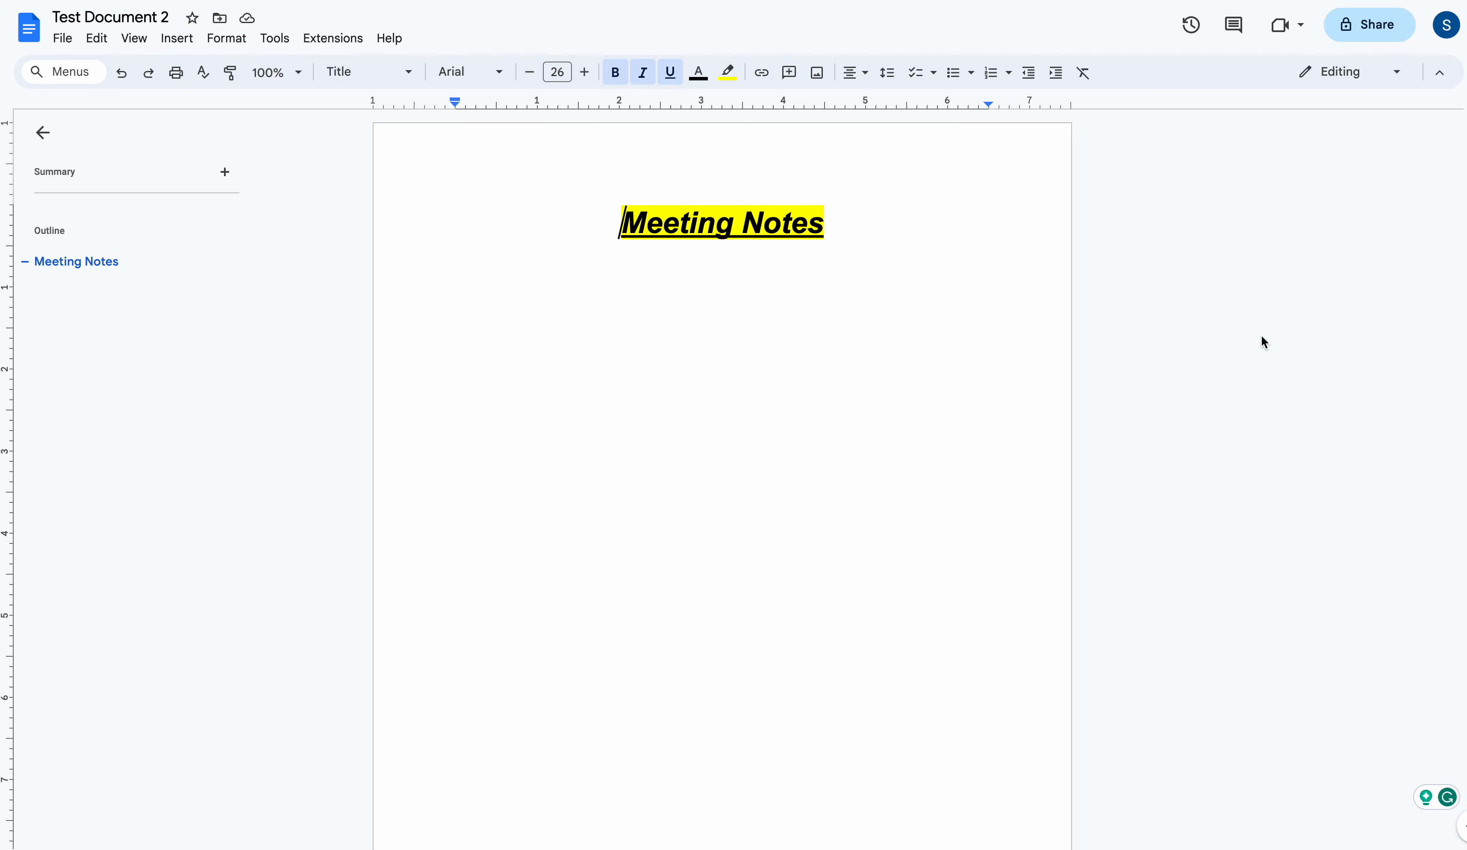
# - Review the document's sharing settings and its options for joining or starting a meeting, without changing anything
pyautogui.click(1374, 27)
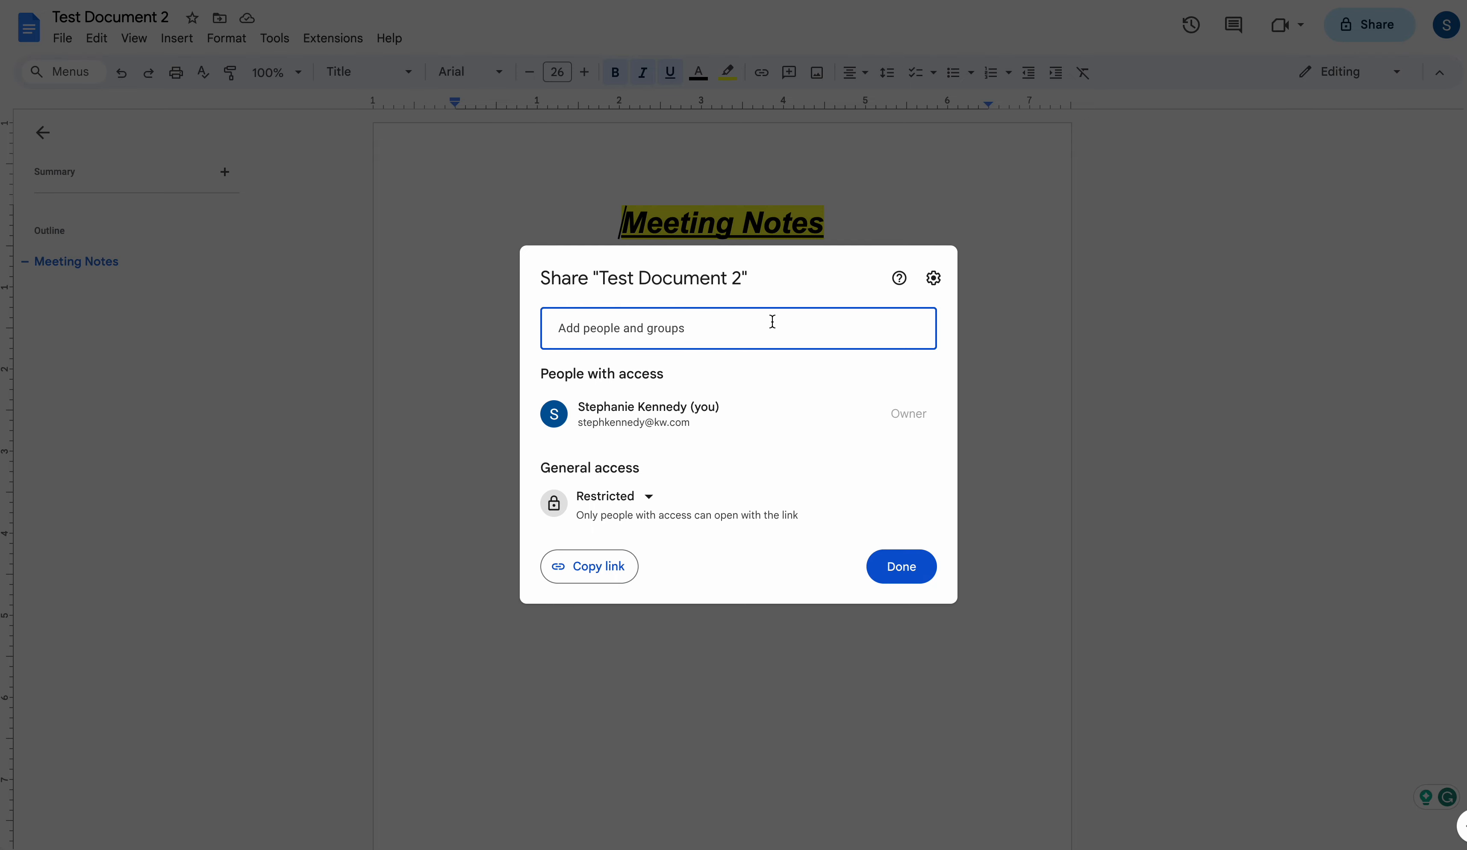
pyautogui.click(902, 566)
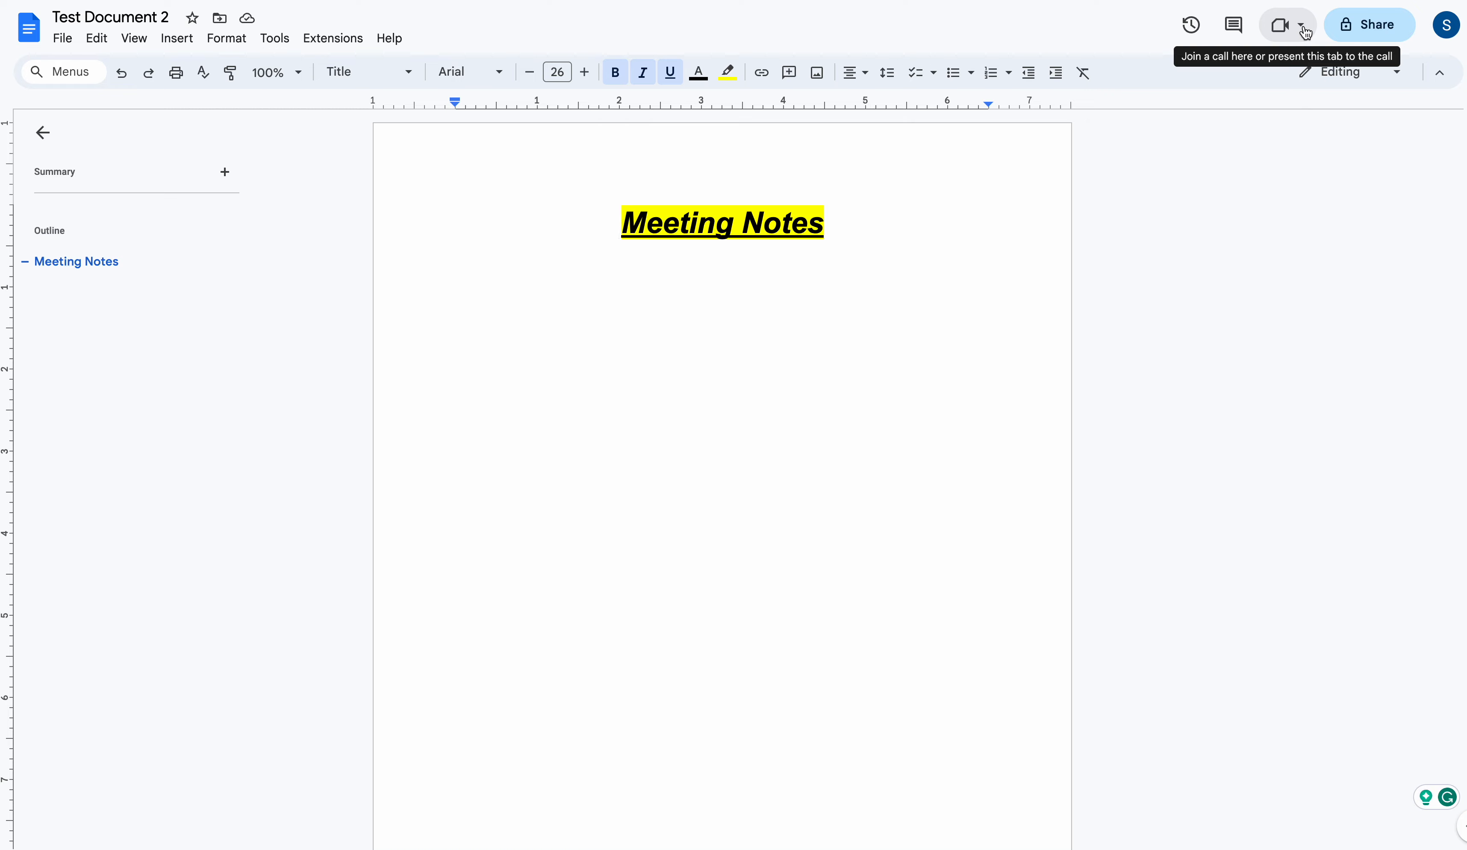
pyautogui.click(1303, 29)
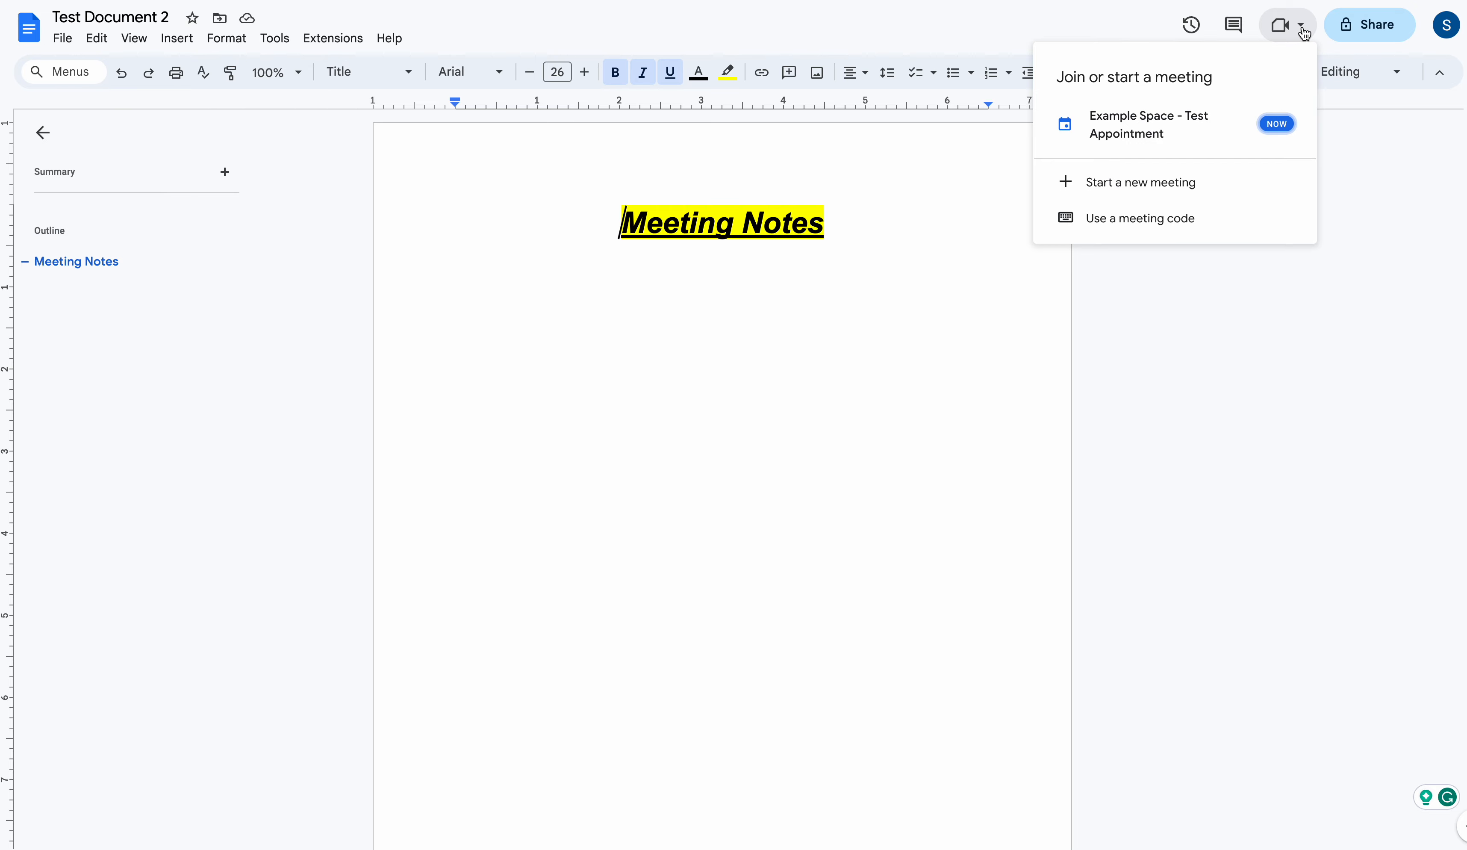
pyautogui.click(1303, 31)
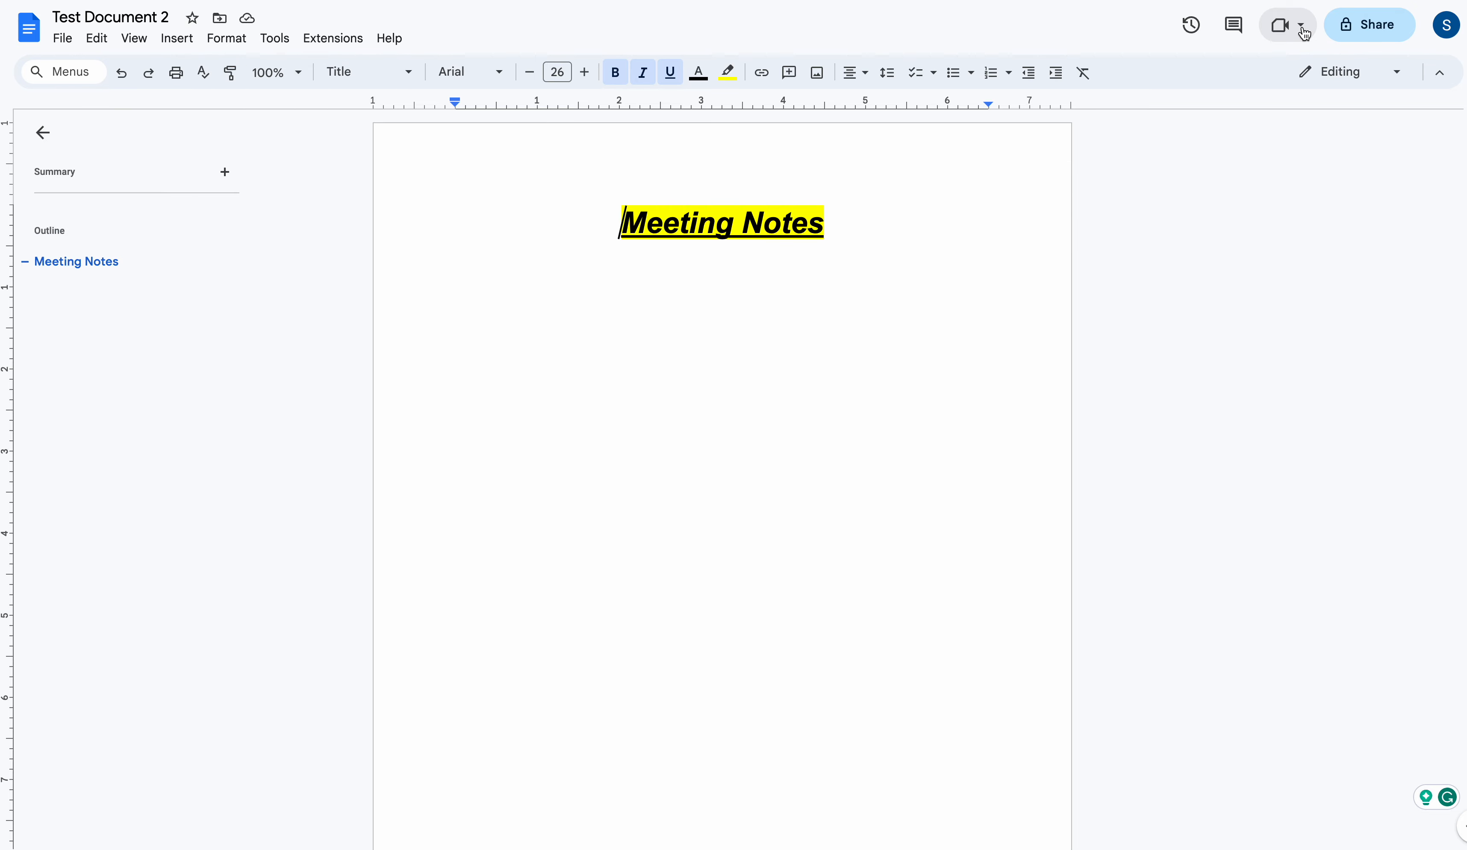